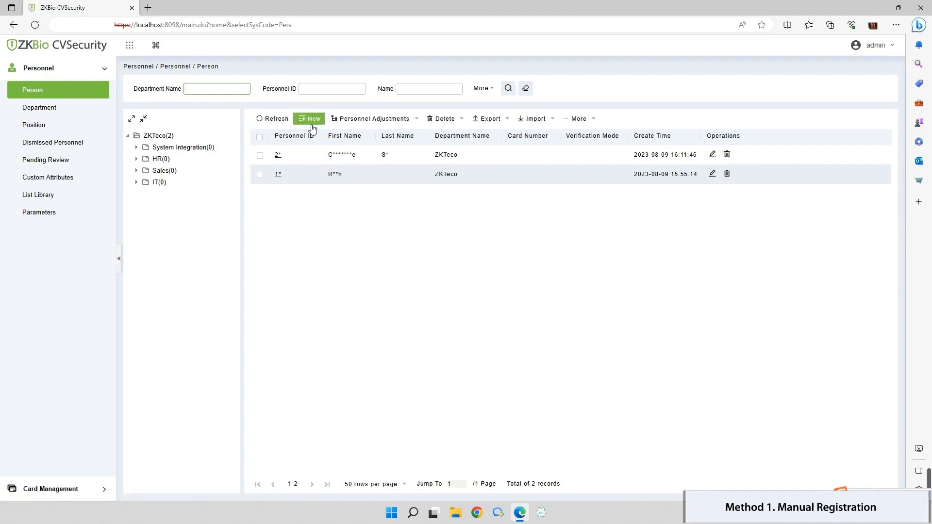
- Start a new person record with the person's first and last name, Female gender and mobile phone
left_click(311, 120)
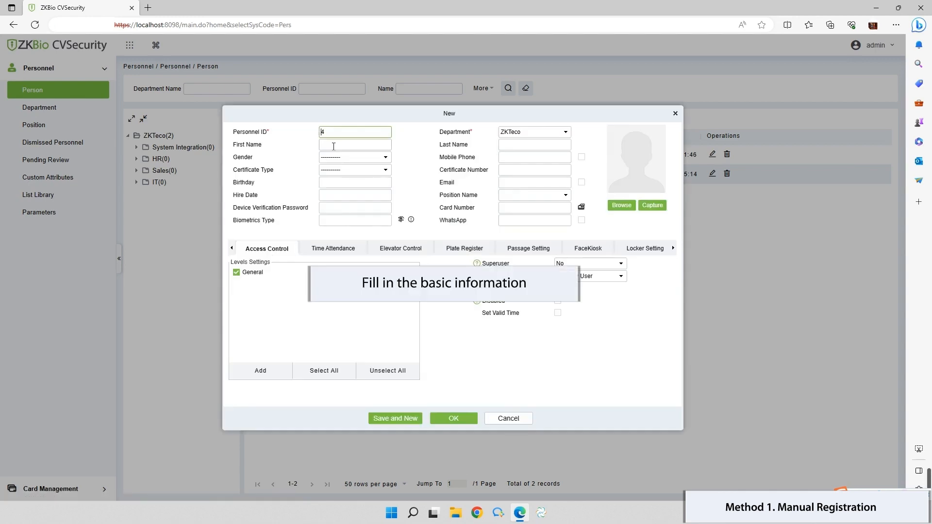
left_click(333, 145)
left_click(534, 145)
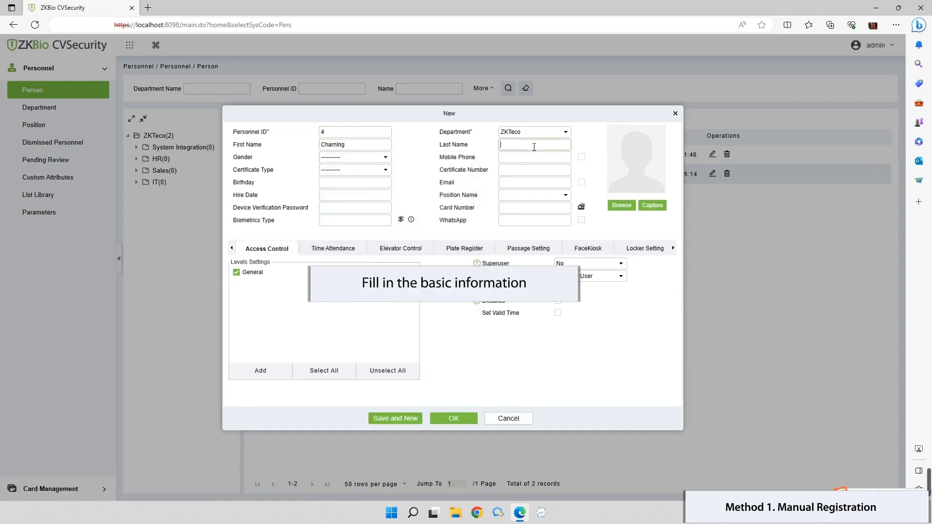
left_click(346, 158)
left_click(341, 191)
left_click(543, 156)
left_click(533, 192)
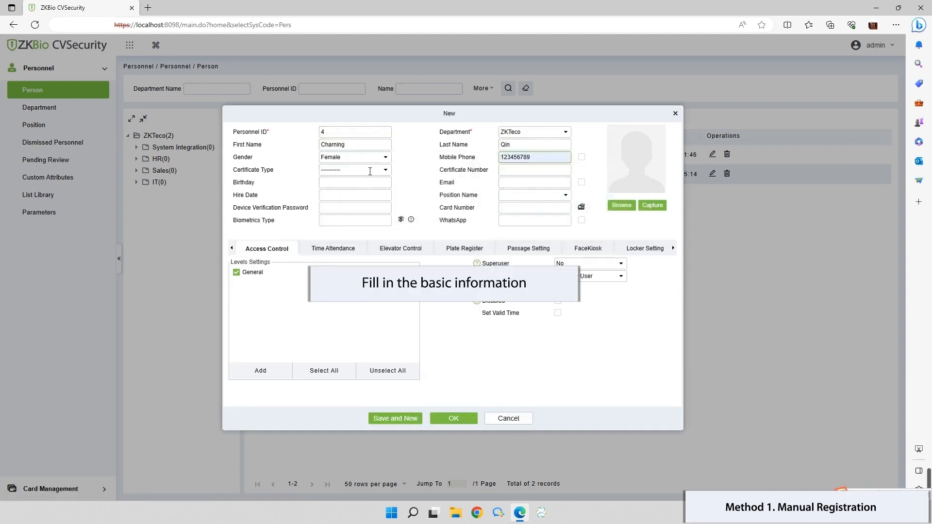
- Set certificate type ID, enter the certificate number, and set birthday 2000-08-01
left_click(370, 171)
left_click(357, 194)
left_click(520, 171)
left_click(378, 183)
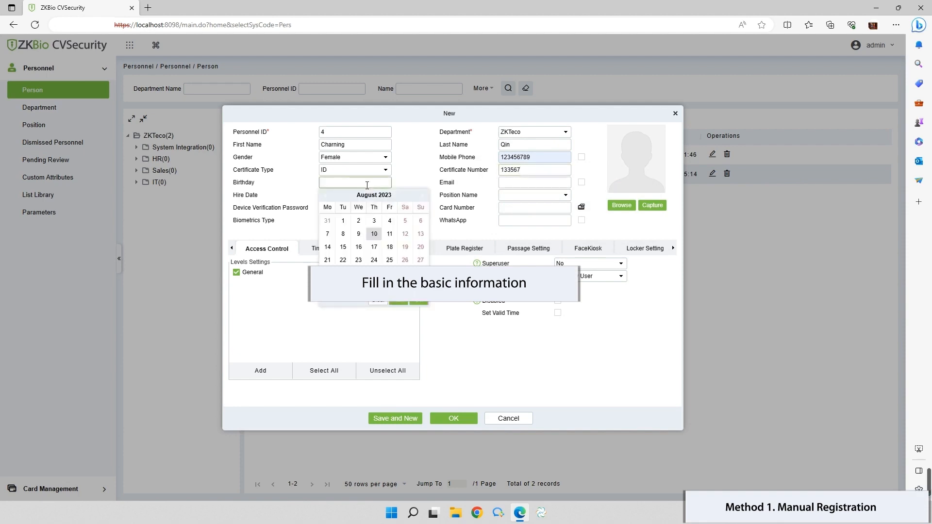
left_click(387, 195)
left_click(402, 235)
left_click(343, 220)
left_click(534, 183)
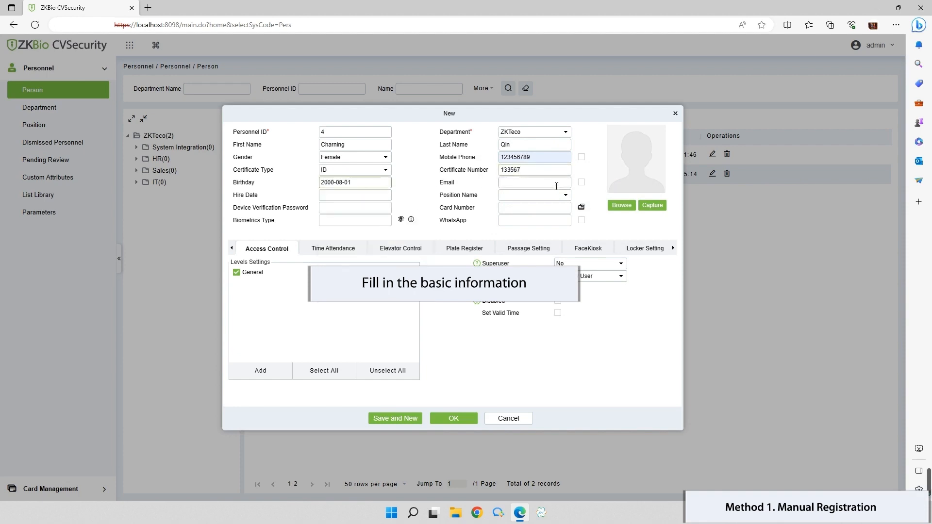
- Fill in the email, set the hire date to today, and assign the HR assistant position
left_click(544, 214)
left_click(355, 195)
left_click(399, 316)
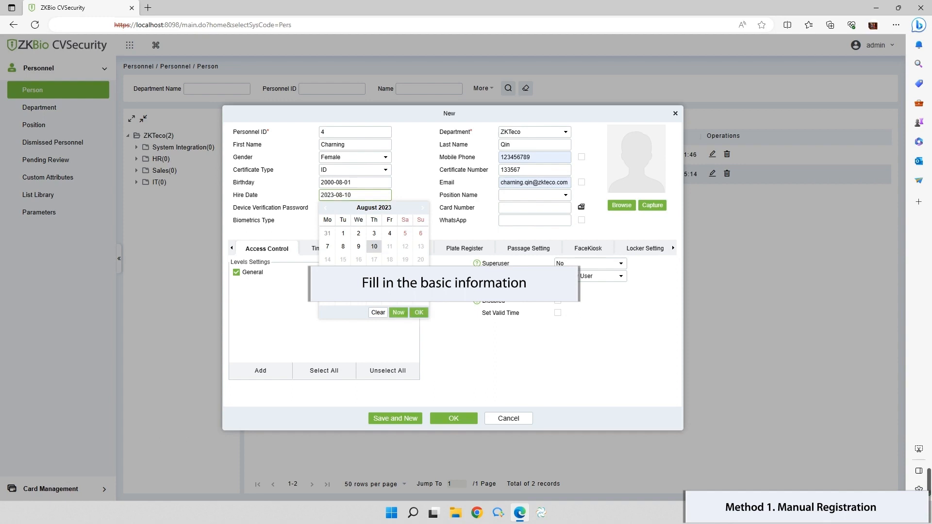
left_click(534, 195)
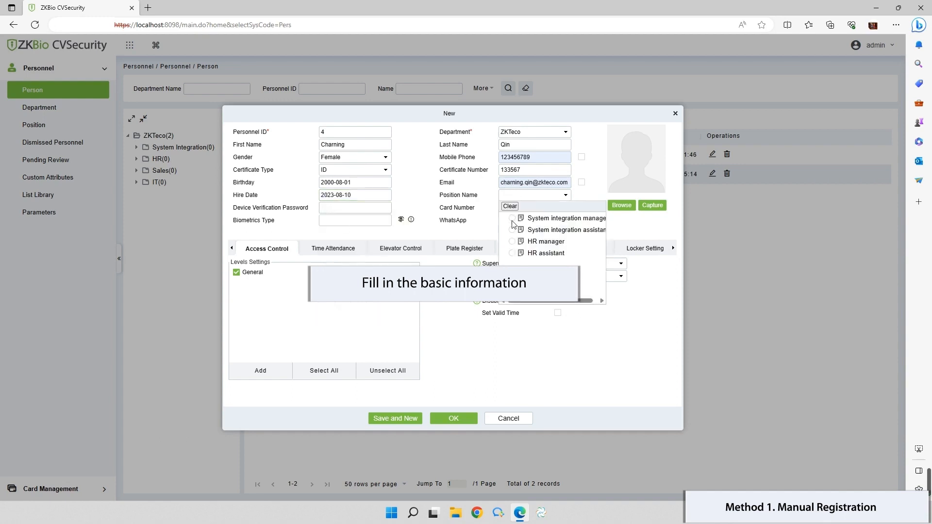
left_click(512, 253)
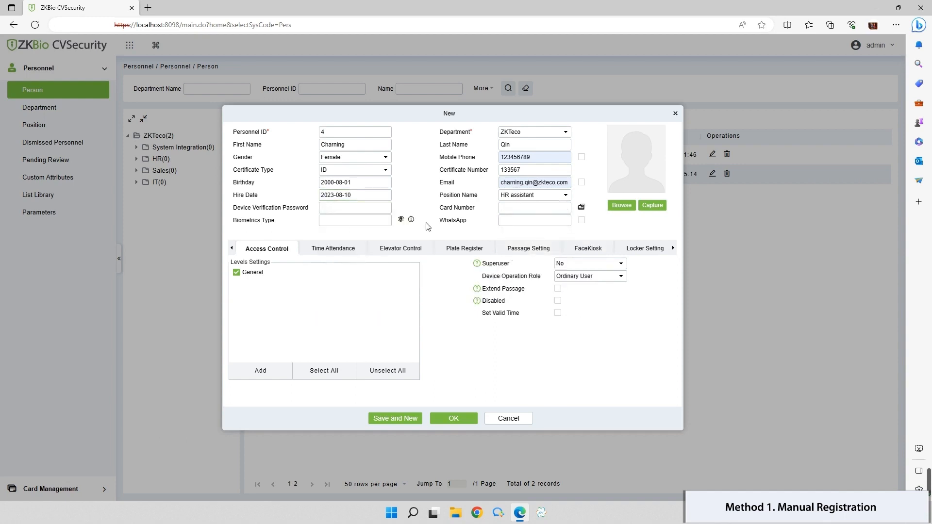
left_click(401, 221)
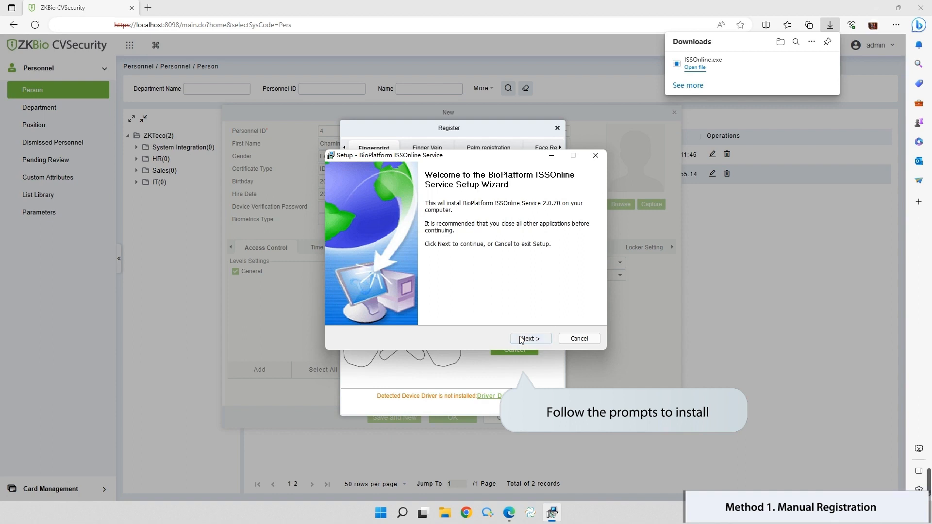
- Install BioPlatform ISSOnline Service 2.0.70 through its setup wizard and finish
left_click(521, 339)
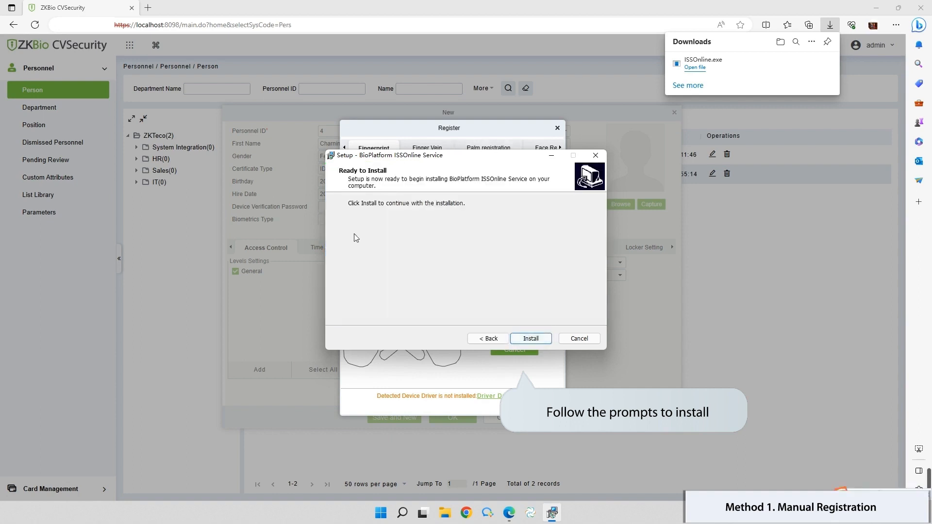
left_click(531, 339)
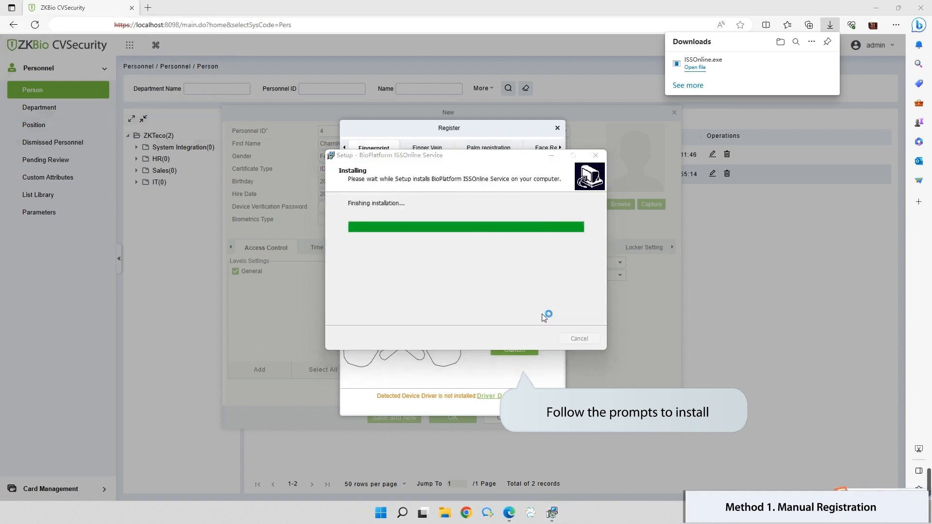
left_click(527, 339)
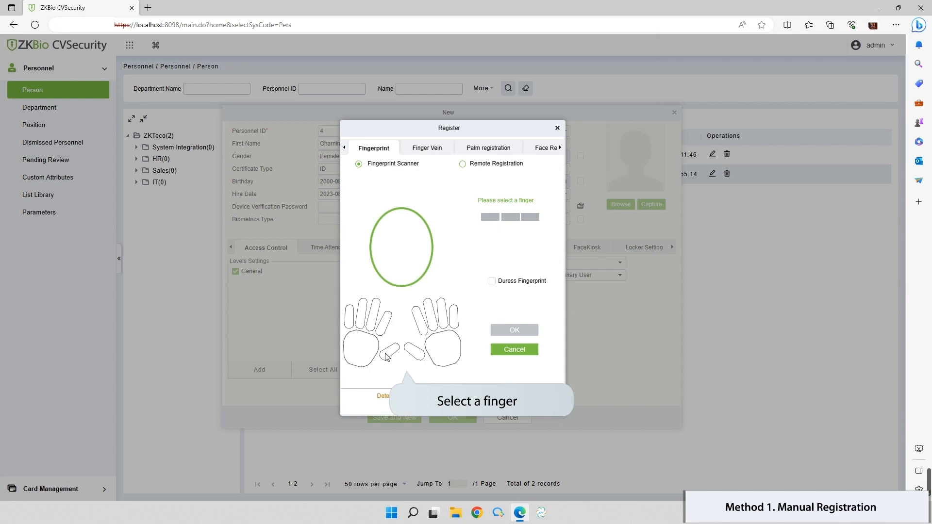
- Enroll the left thumb and left index fingerprints plus the palm, then confirm registration
left_click(387, 355)
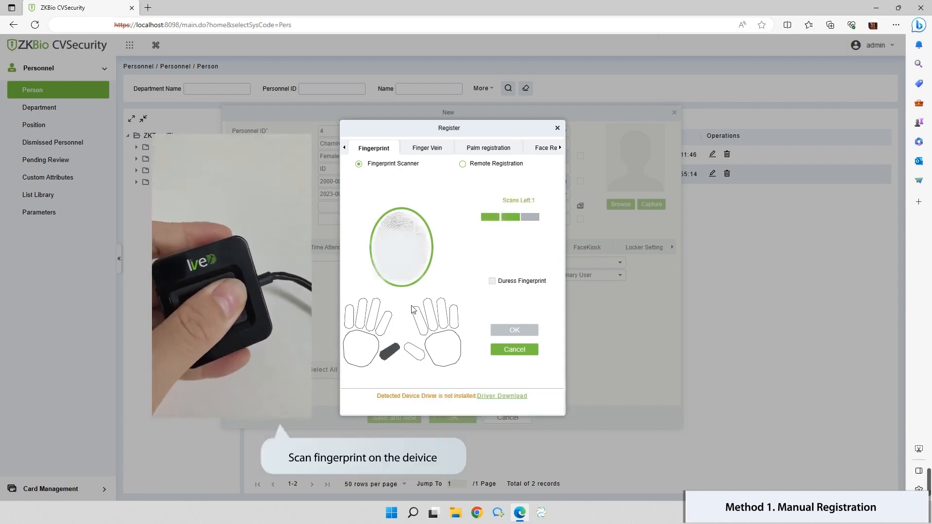
left_click(383, 319)
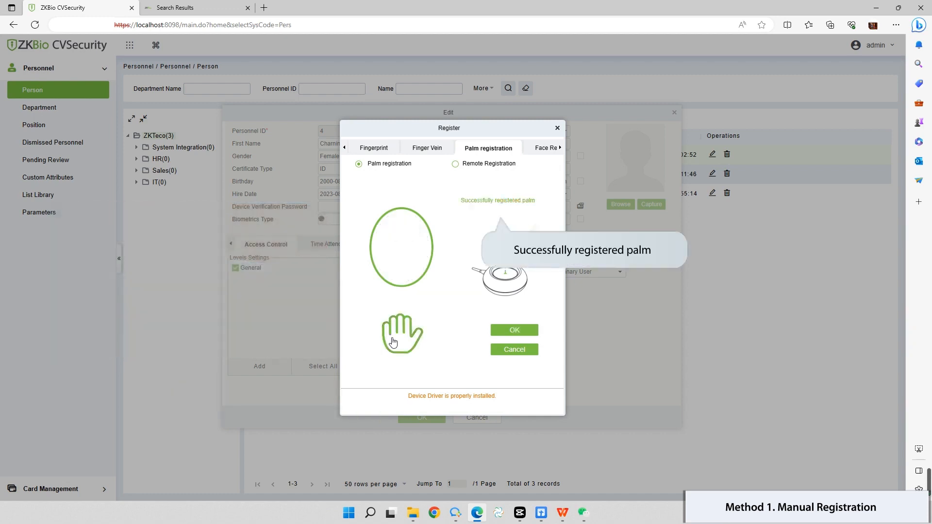
left_click(516, 331)
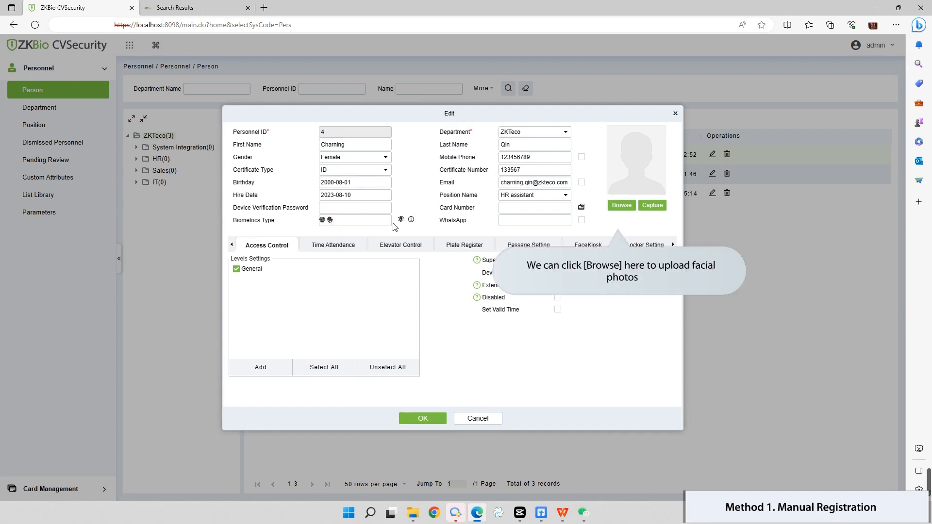
- Upload the face image as the person's photo, accept it as comparison photo, and save
left_click(622, 205)
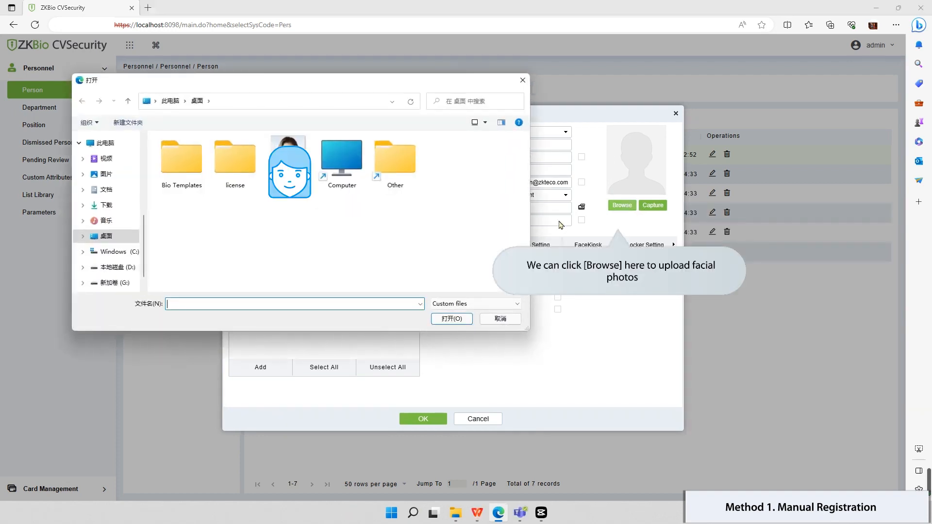
left_click(289, 168)
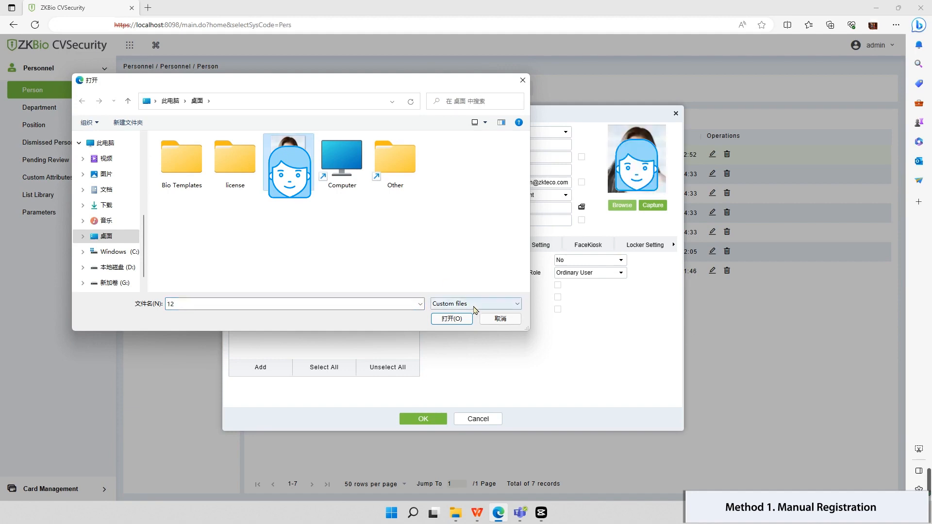
left_click(452, 318)
left_click(423, 419)
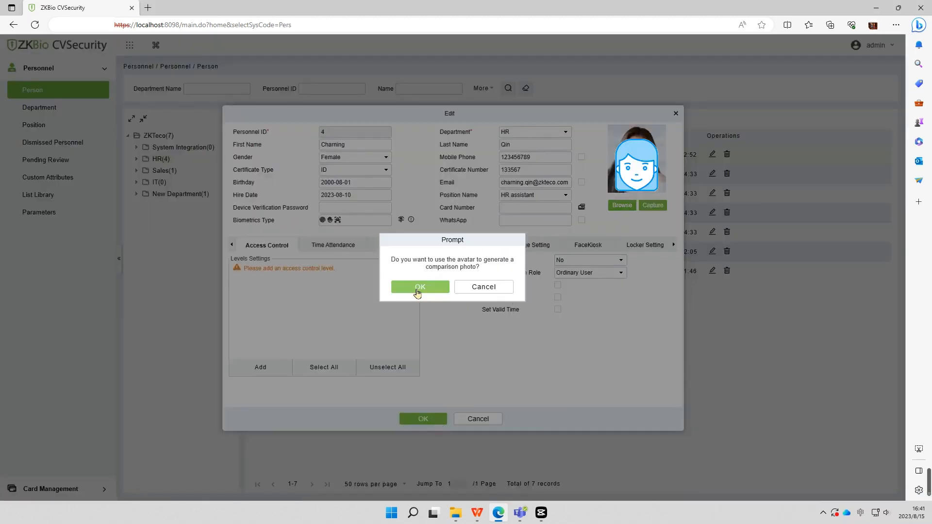
left_click(419, 287)
left_click(423, 418)
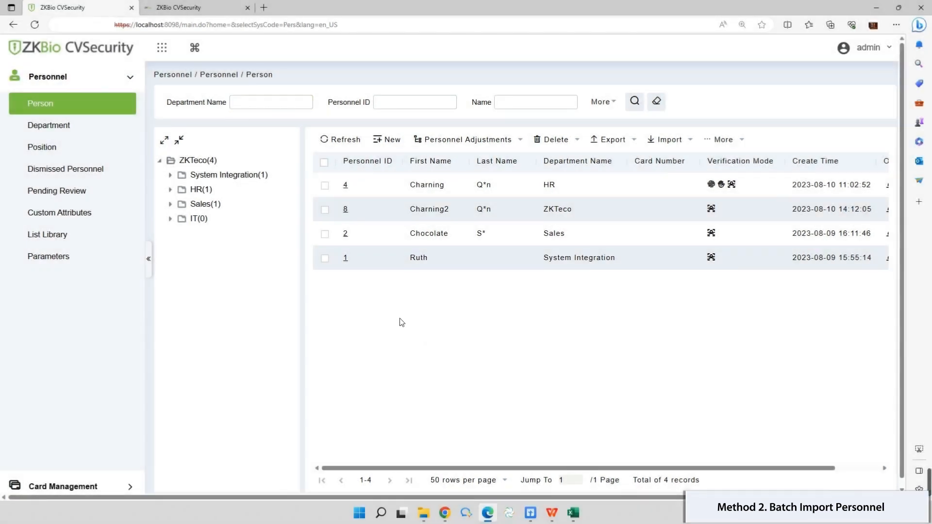
- Download an Excel import template with Gender, Email, Certificate Type, certificate number, position number and Position Name
left_click(687, 146)
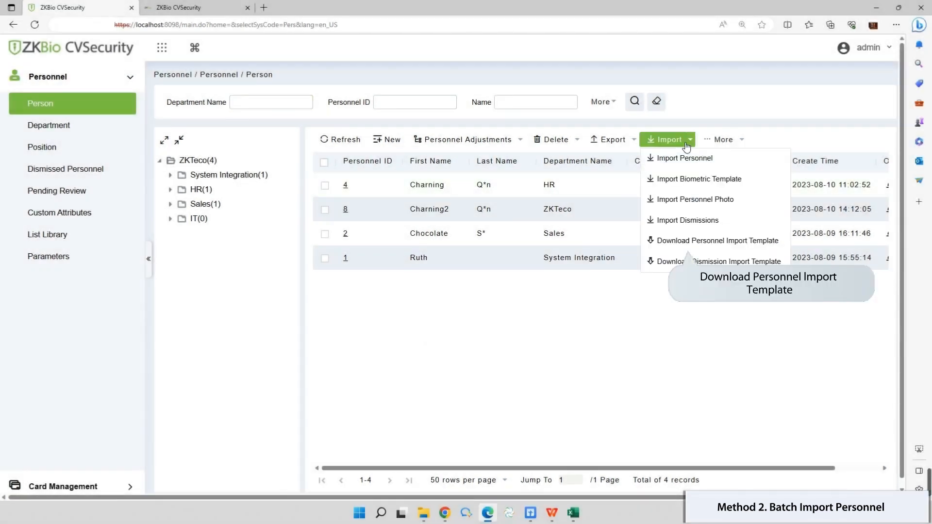
left_click(683, 241)
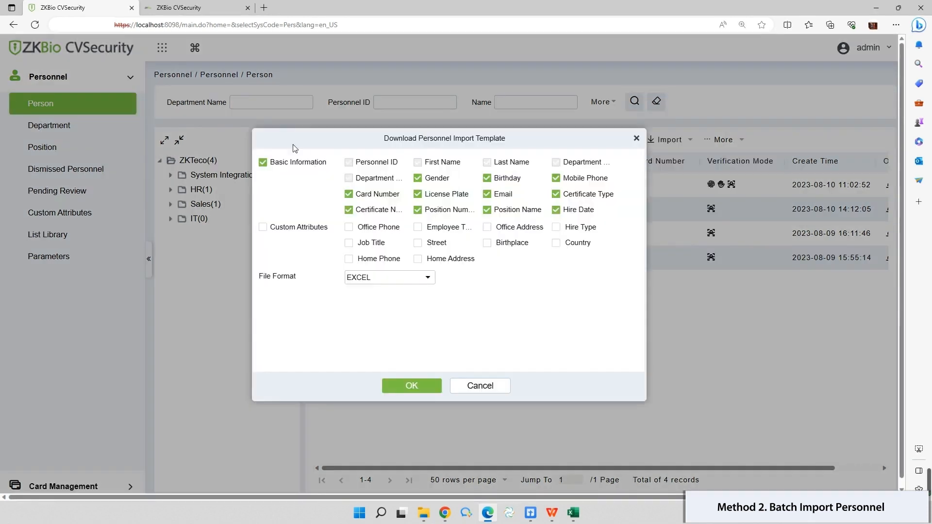
left_click(263, 161)
left_click(418, 177)
left_click(487, 193)
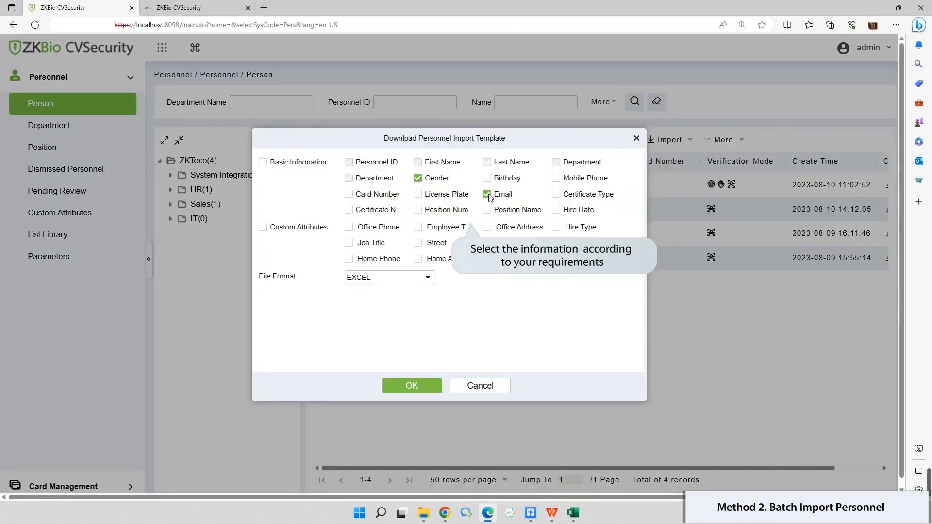
left_click(557, 195)
left_click(349, 210)
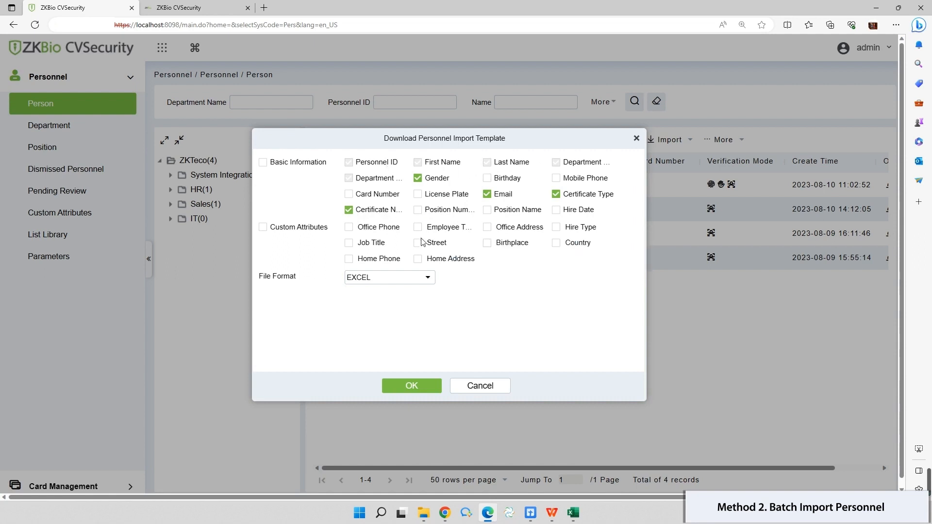
left_click(418, 210)
left_click(487, 210)
left_click(424, 387)
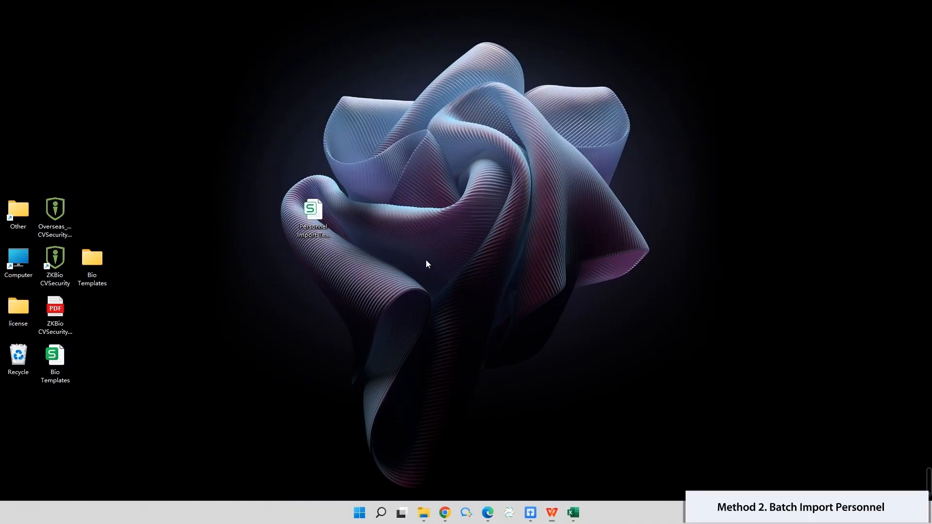
- Open the personnel import template and auto-fit columns E, H, I and J to their headers
left_click(320, 232)
double_click(320, 233)
left_click(486, 295)
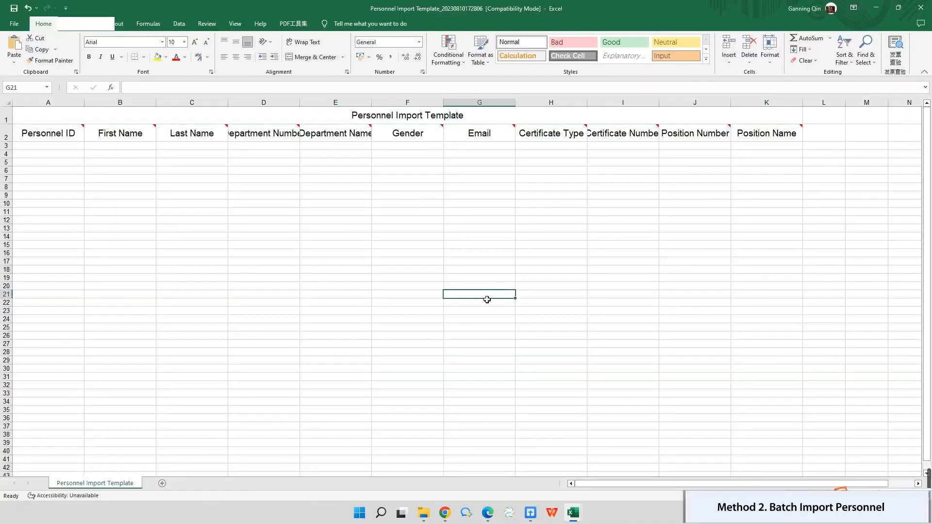
double_click(387, 103)
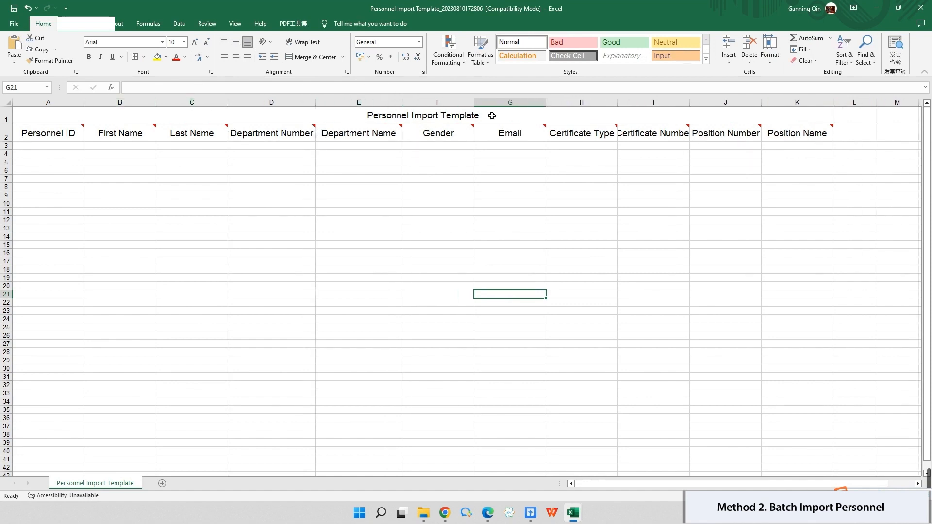
double_click(620, 103)
double_click(698, 103)
double_click(787, 104)
- Paste the four HR staff records (IDs 10–13) into rows 3–6 starting at A3
left_click(32, 145)
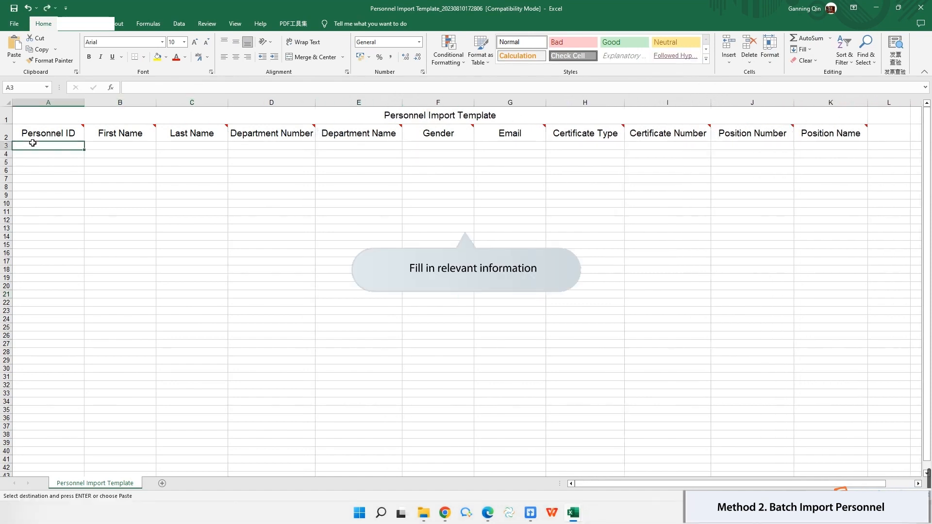
key("ctrl+v")
left_click(509, 278)
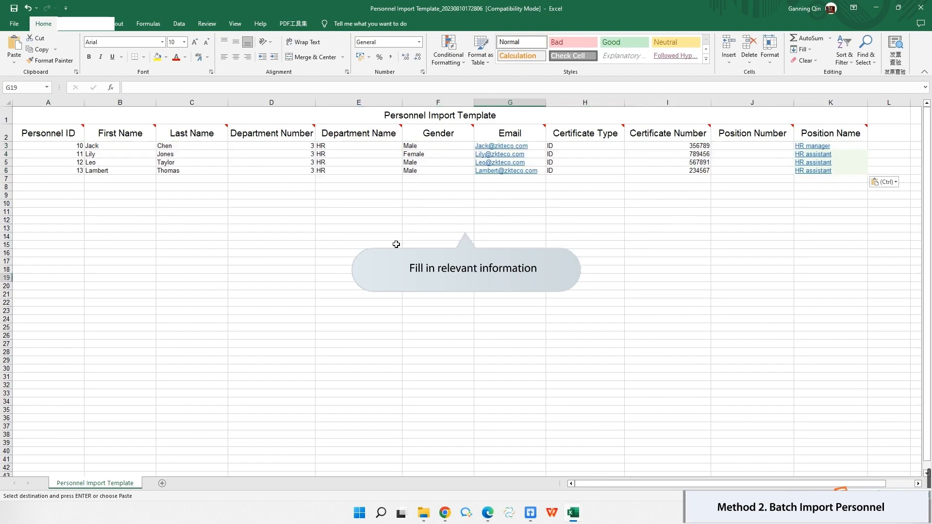
key("Escape")
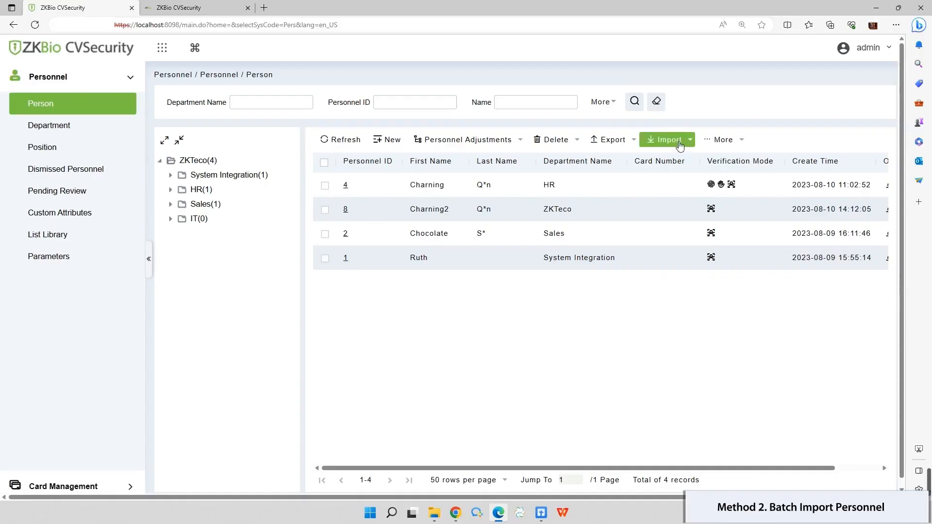
left_click(680, 145)
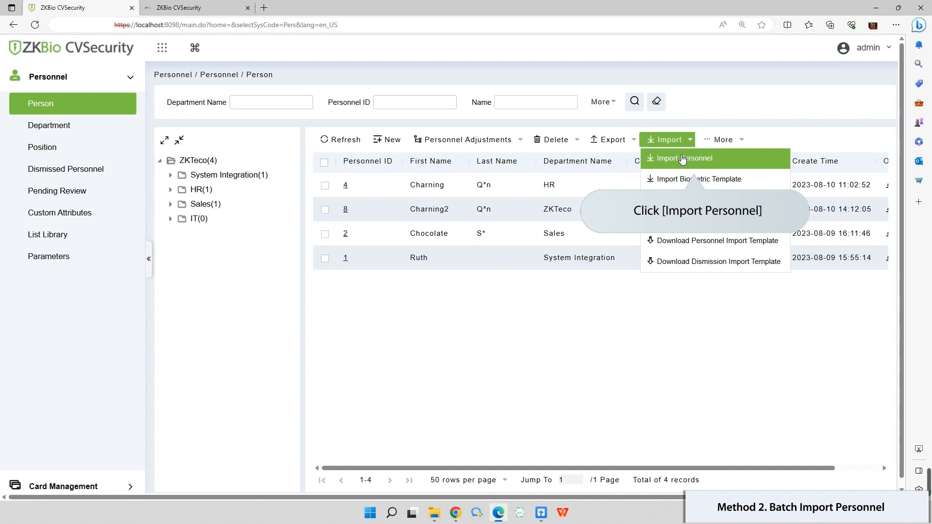
left_click(682, 158)
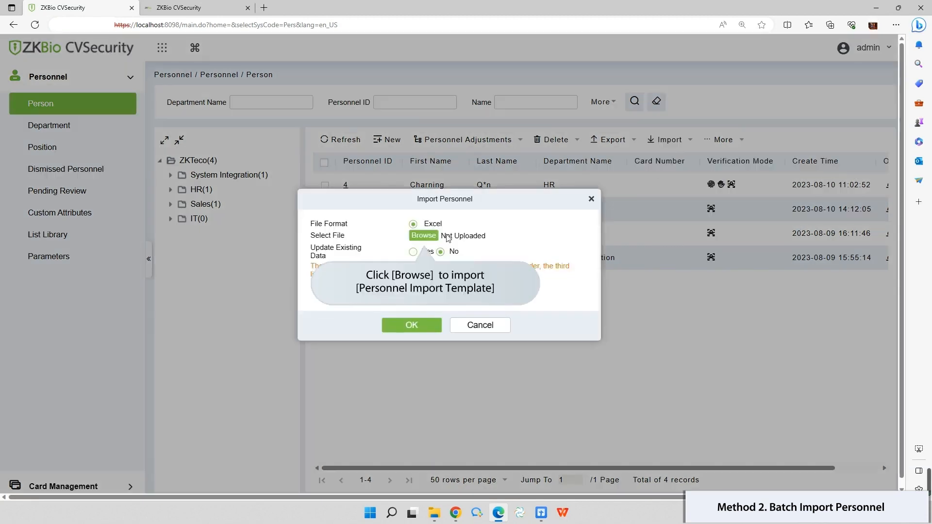
left_click(423, 236)
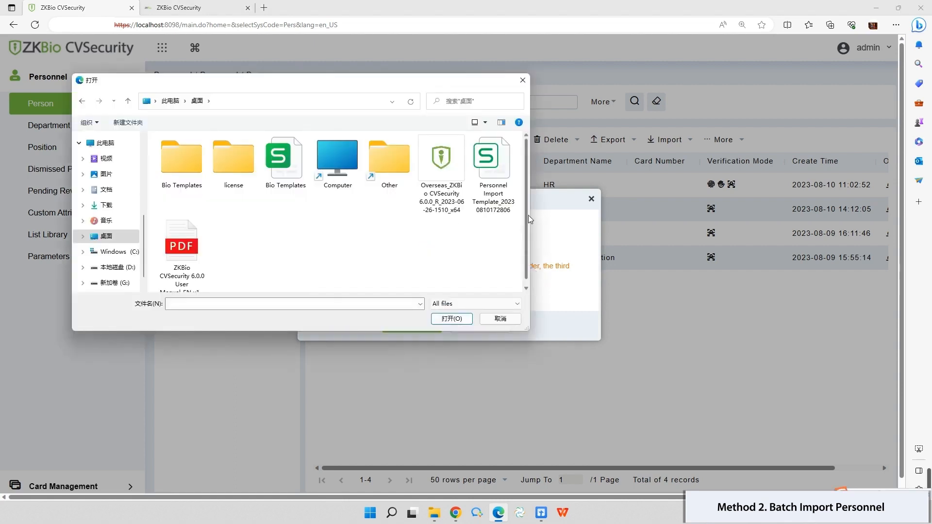
left_click(505, 156)
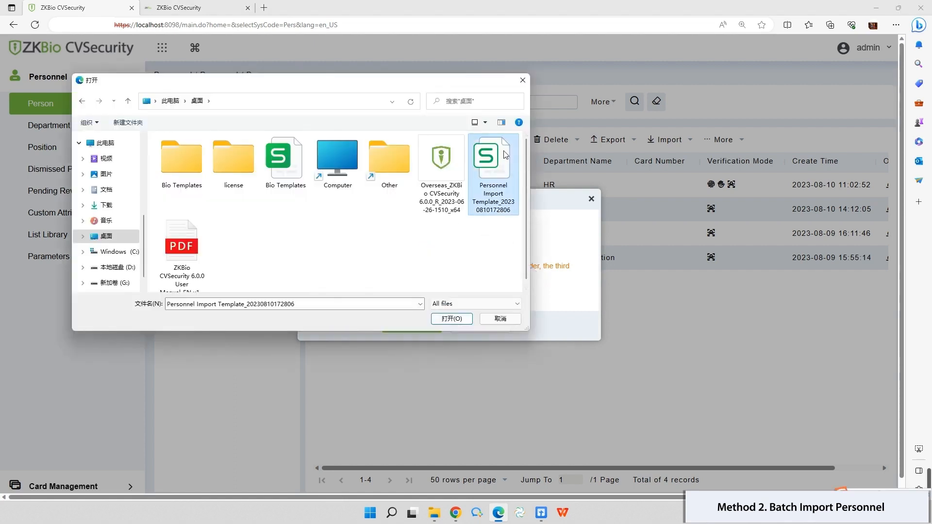
left_click(452, 318)
left_click(412, 325)
left_click(597, 324)
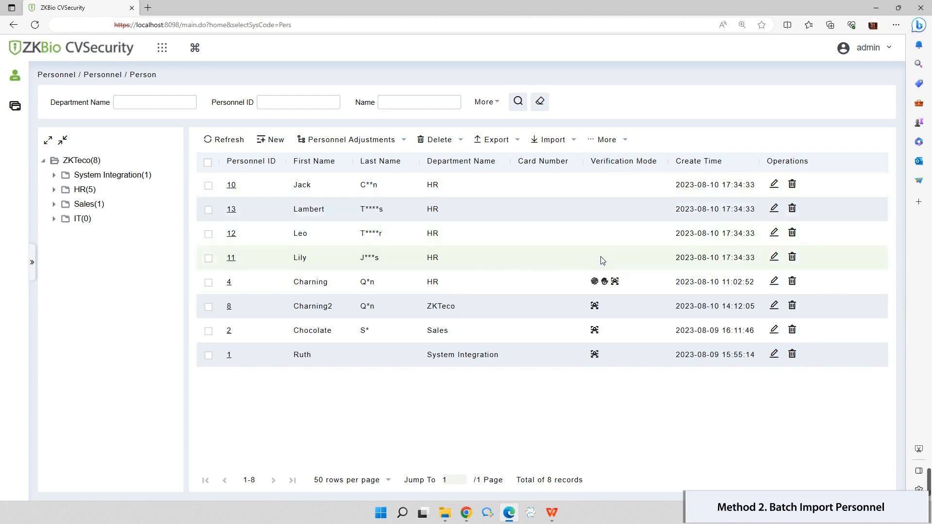
- Upload photos 10–13 from the Bio Templates folder as personal and face photos
left_click(559, 145)
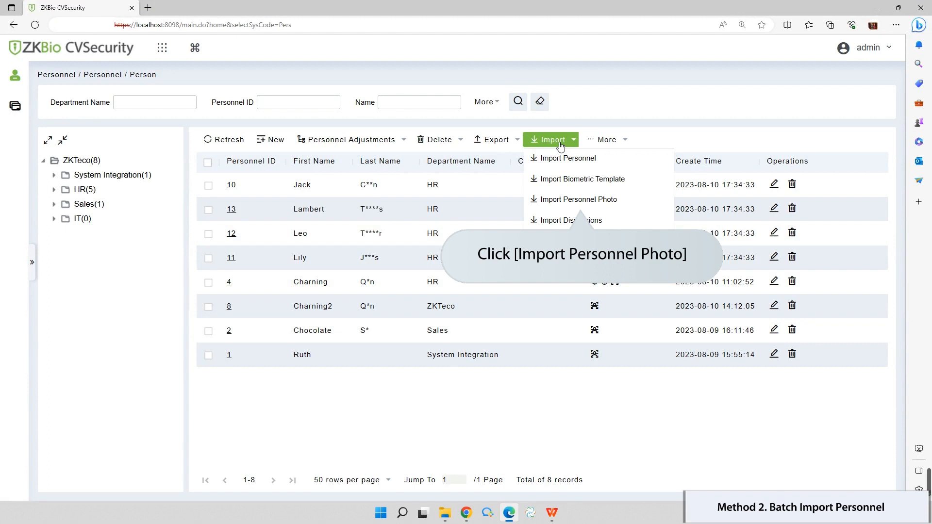
left_click(570, 200)
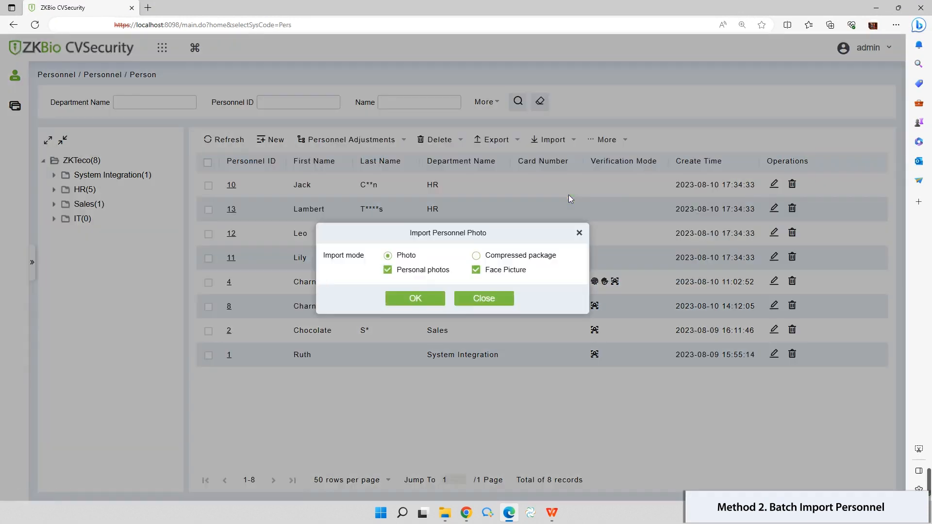
left_click(413, 299)
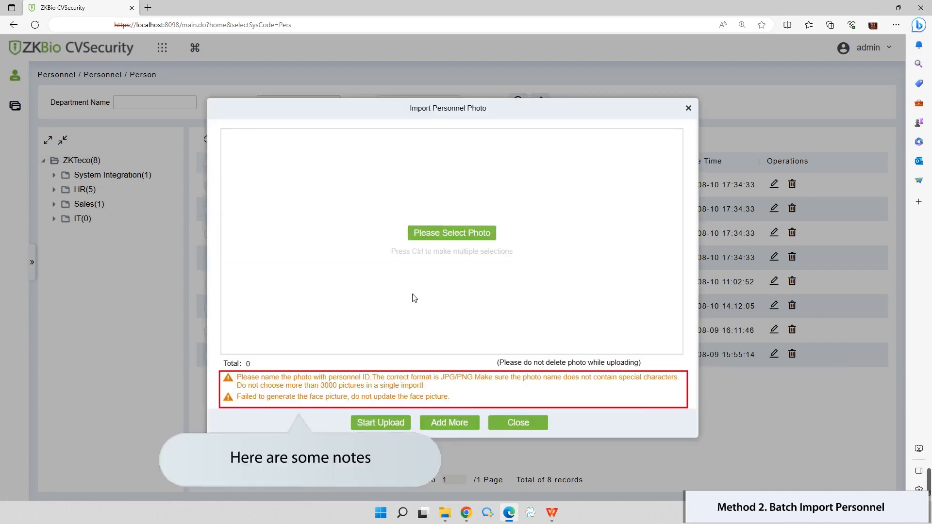
left_click(461, 238)
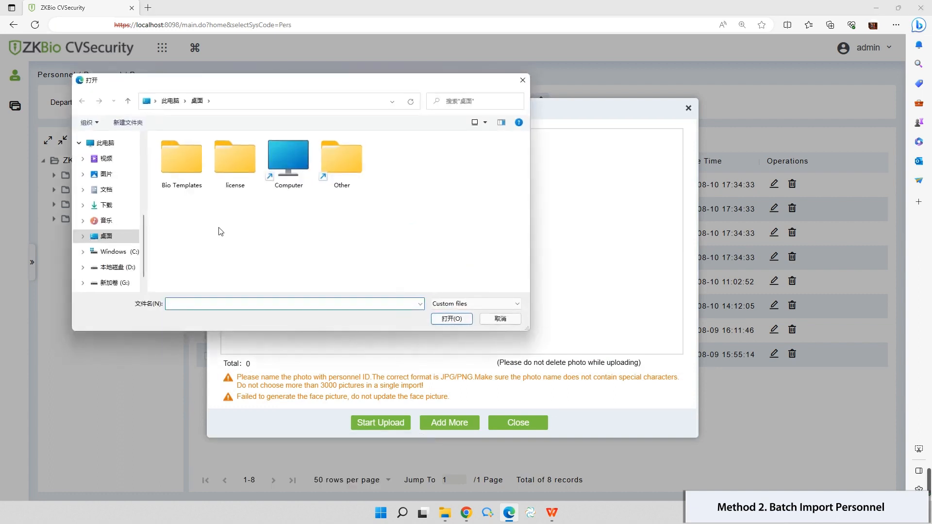
double_click(174, 168)
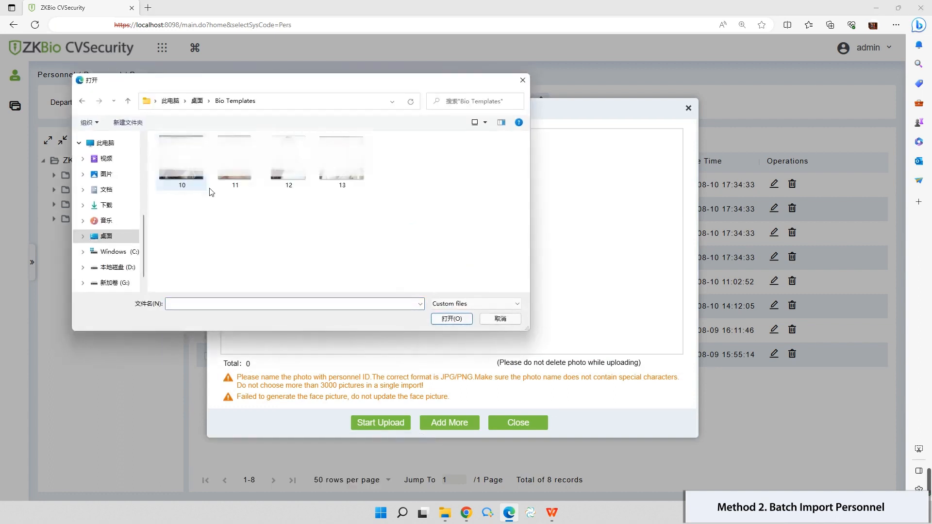
left_click_drag(395, 231, 188, 151)
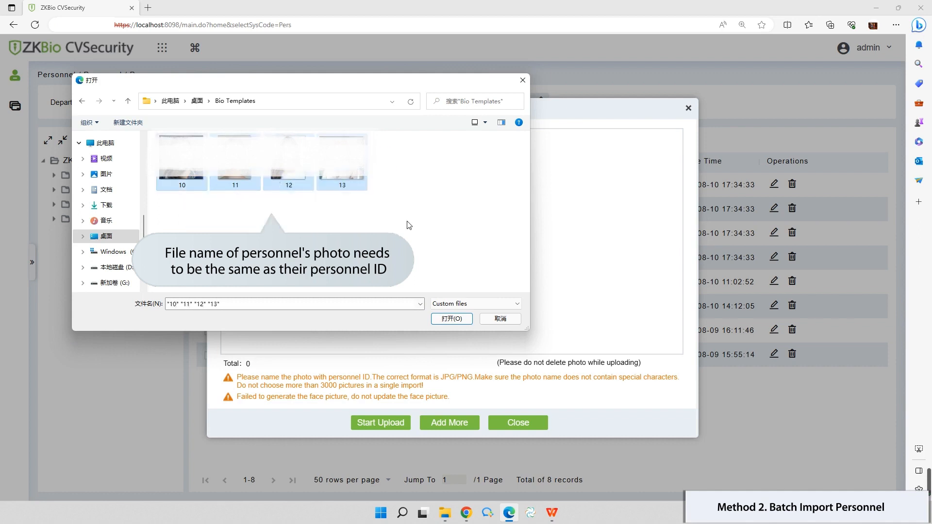
left_click(464, 319)
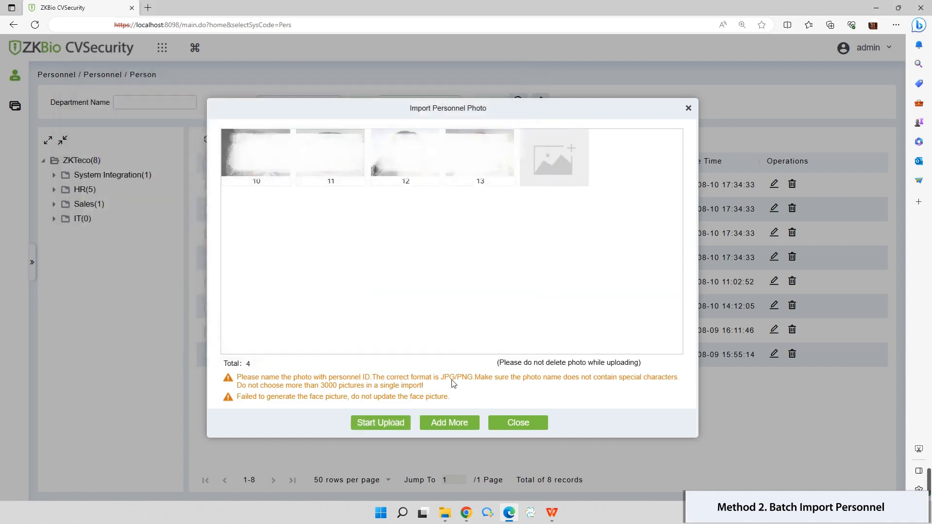
left_click(381, 423)
left_click(518, 422)
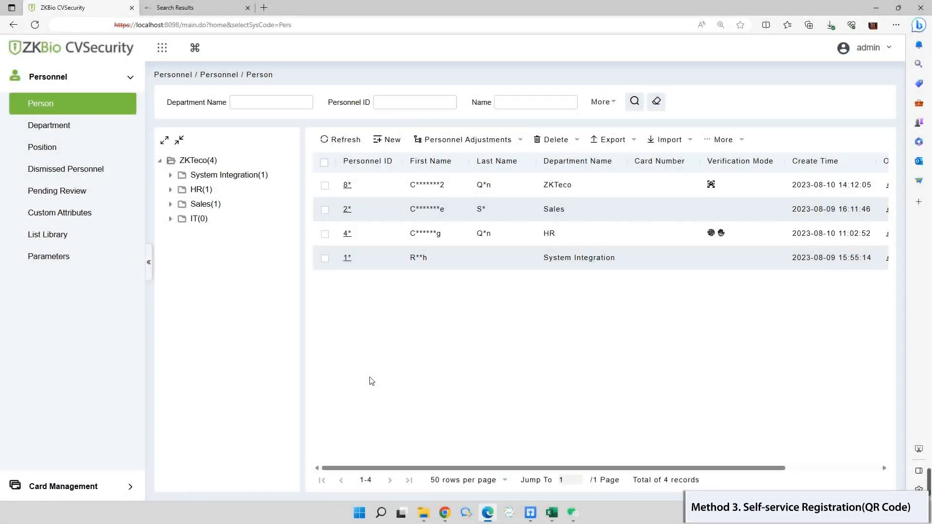
- Open Personnel Parameters and review the Self-service Registration QR code URL and image
left_click(68, 265)
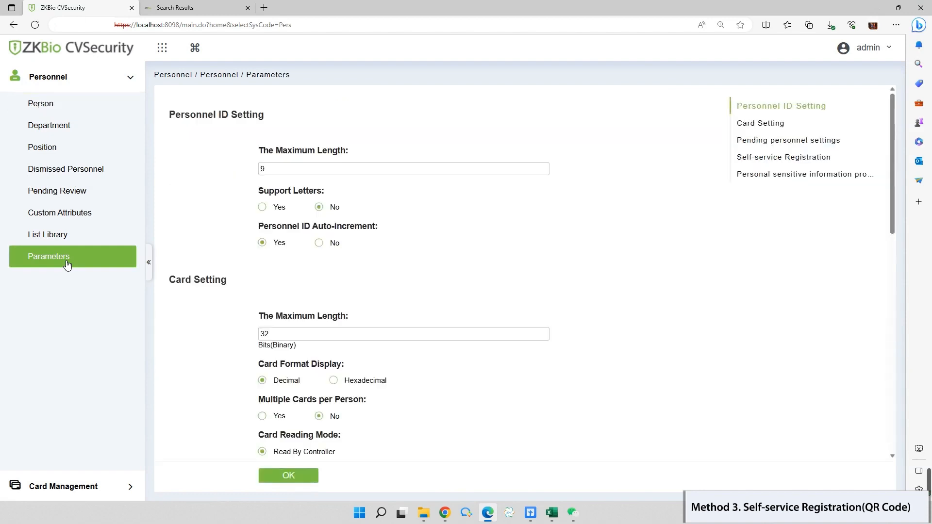
scroll(350, 233, "down", 9)
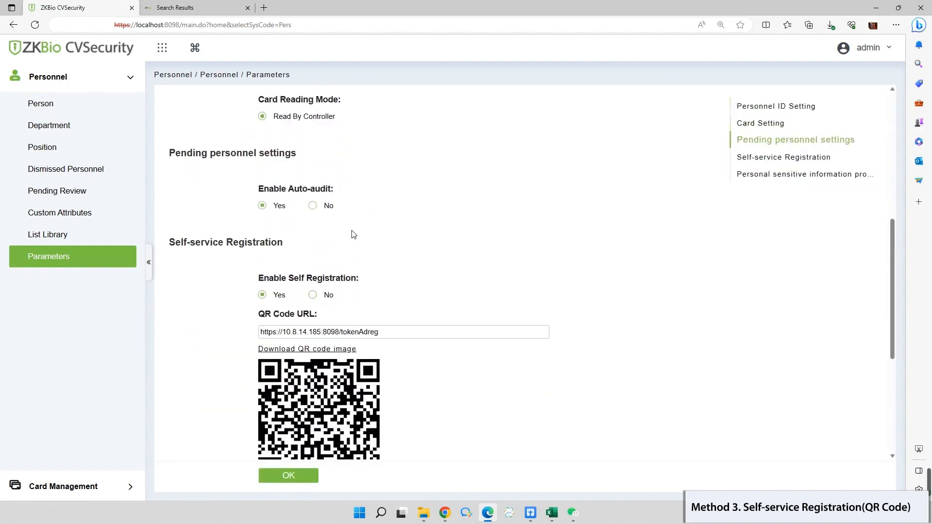
left_click(352, 230)
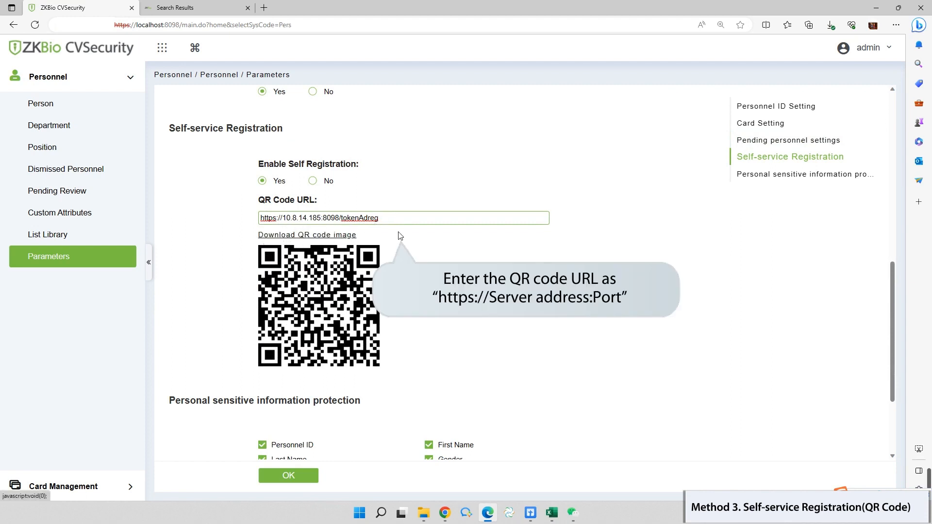
scroll(292, 291, "down", 3)
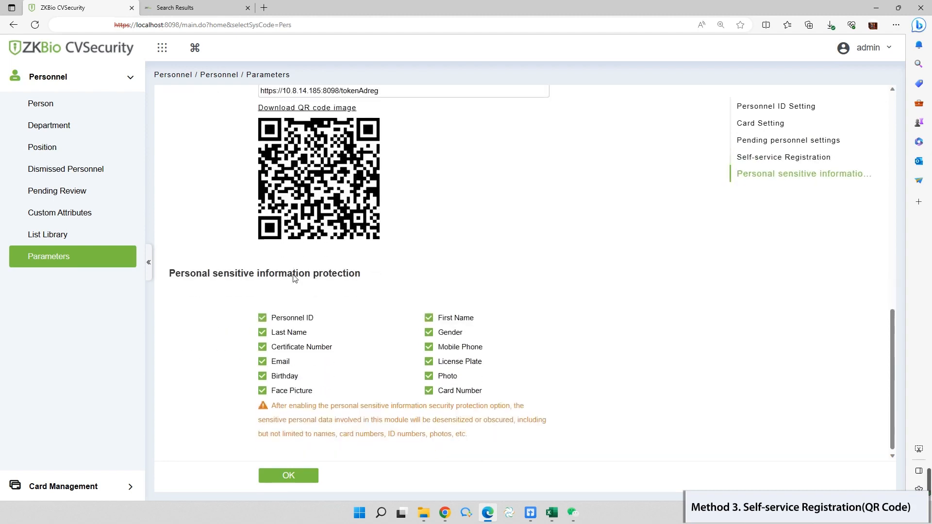
- Save the personnel parameters with OK to enable QR-code self-registration
left_click(291, 478)
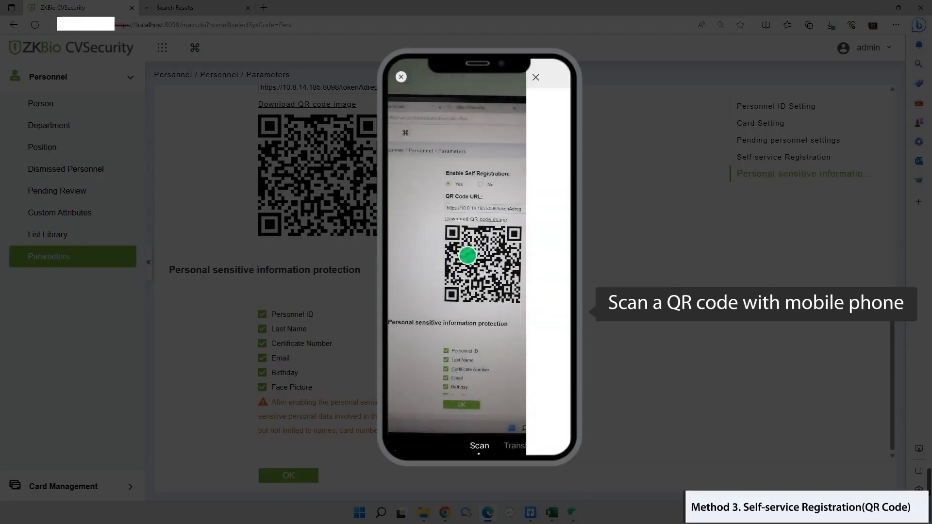